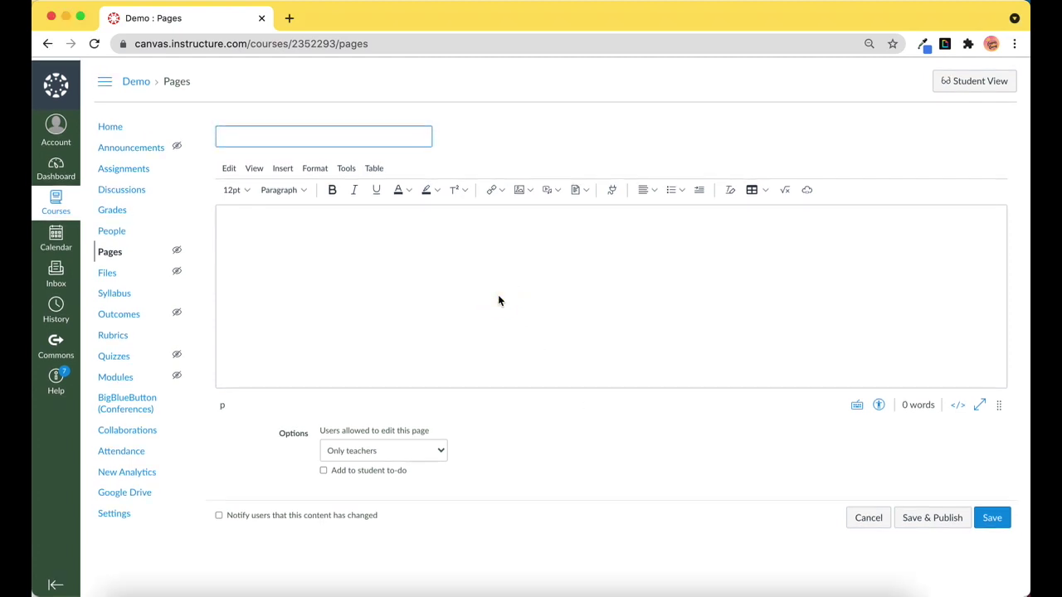
- View the list of external apps available for the page's content editor
left_click(384, 252)
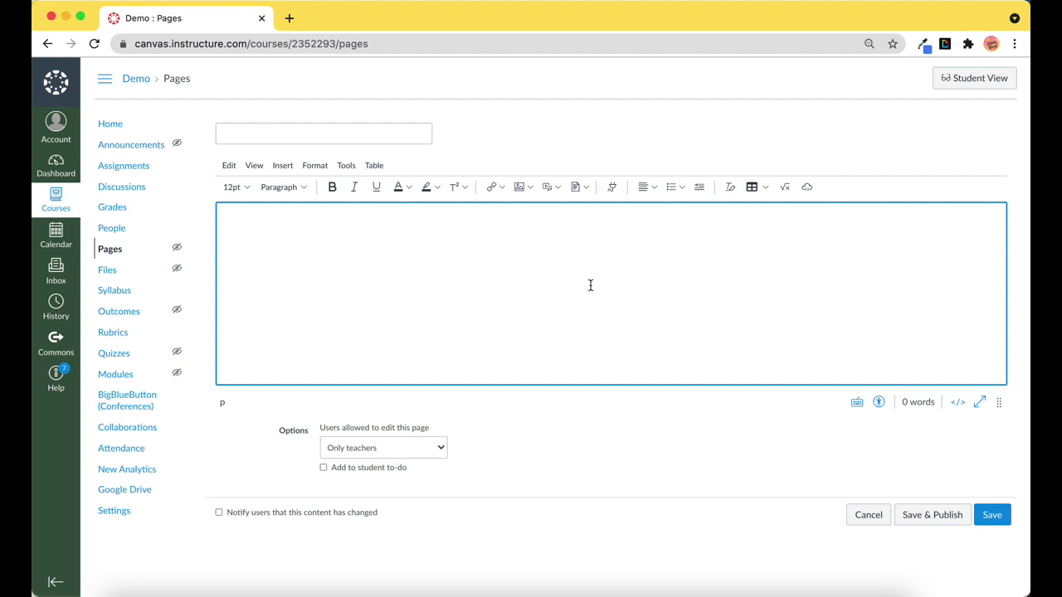
left_click(612, 190)
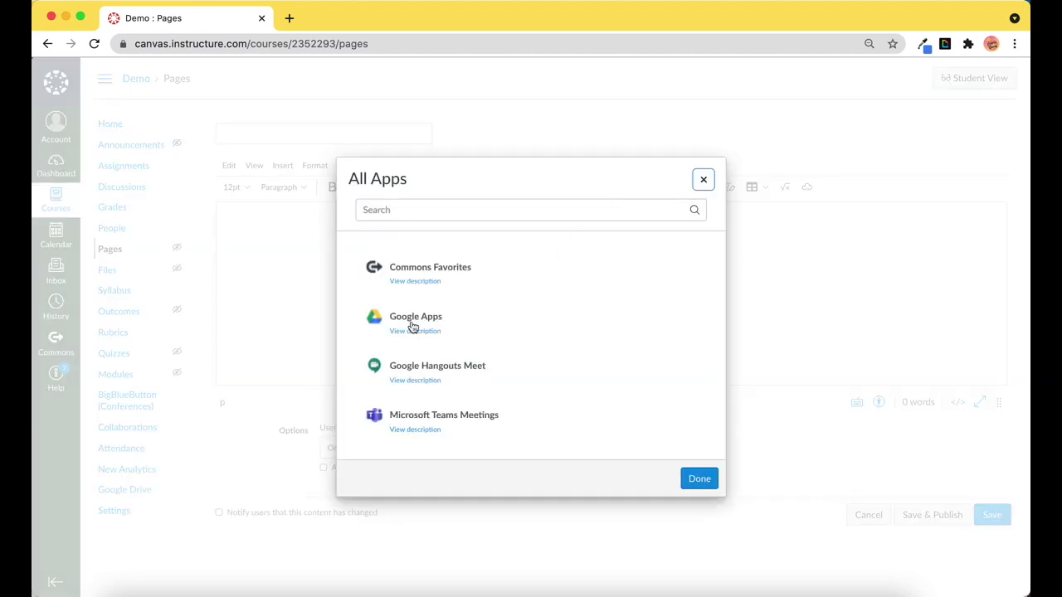
left_click(703, 180)
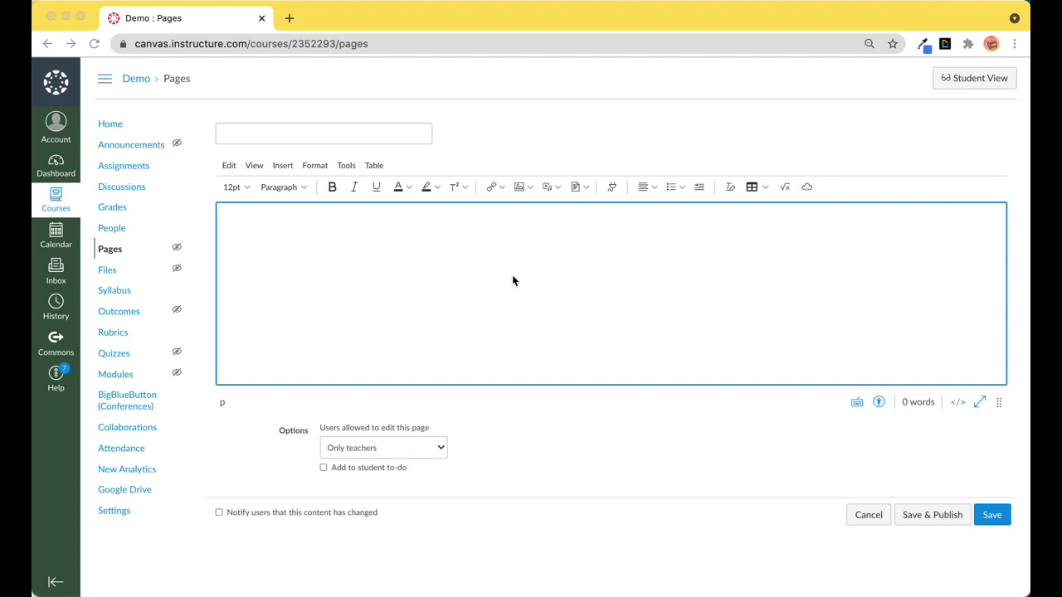
- Open the CANVAS HTML EDITOR CODE KEYS presentation from Google Drive, using a new browser tab
left_click(288, 18)
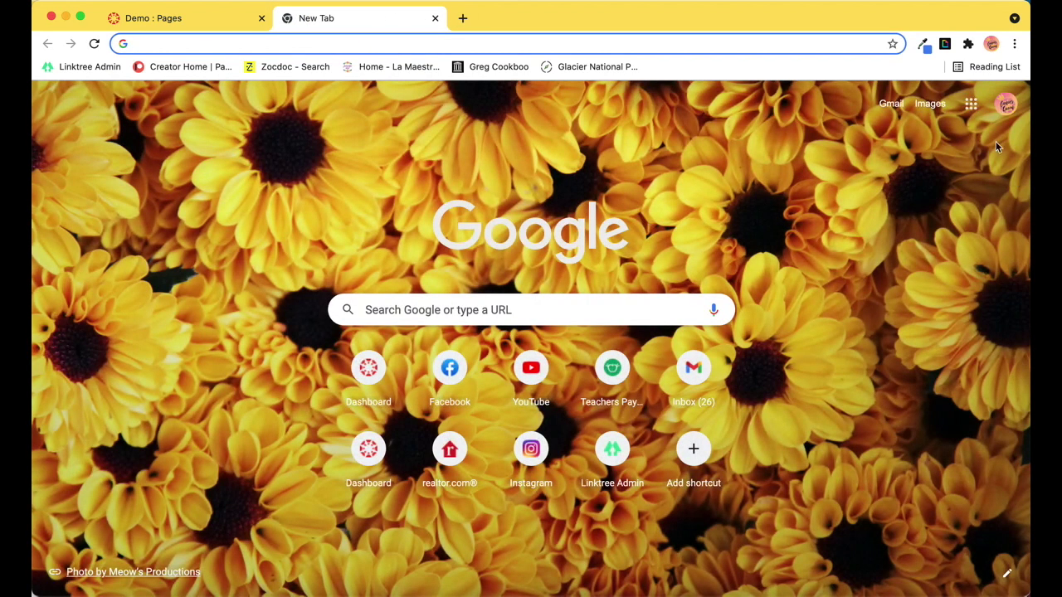
left_click(970, 104)
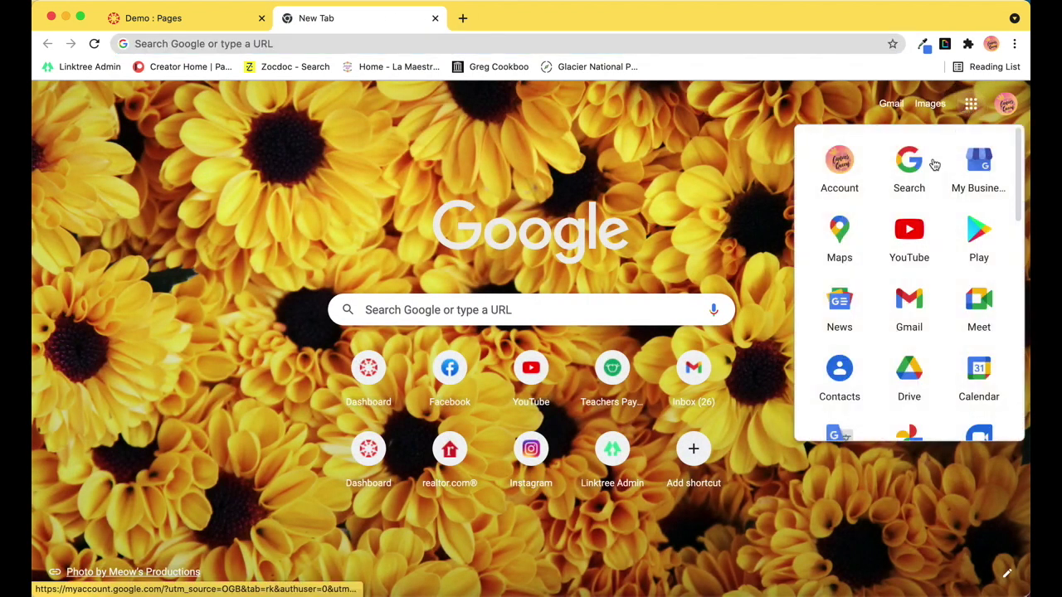
left_click(910, 356)
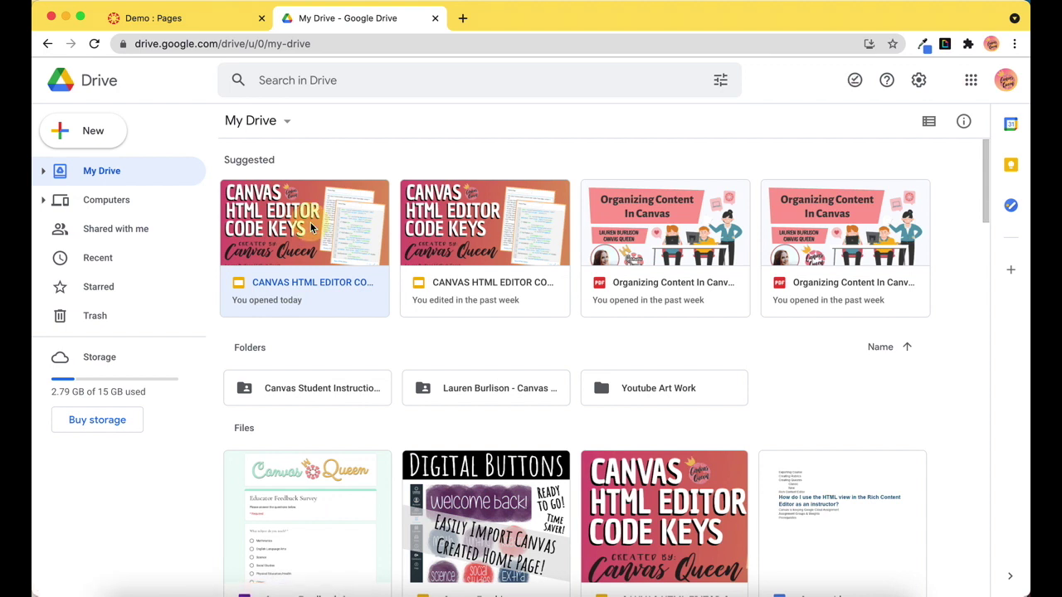
double_click(311, 227)
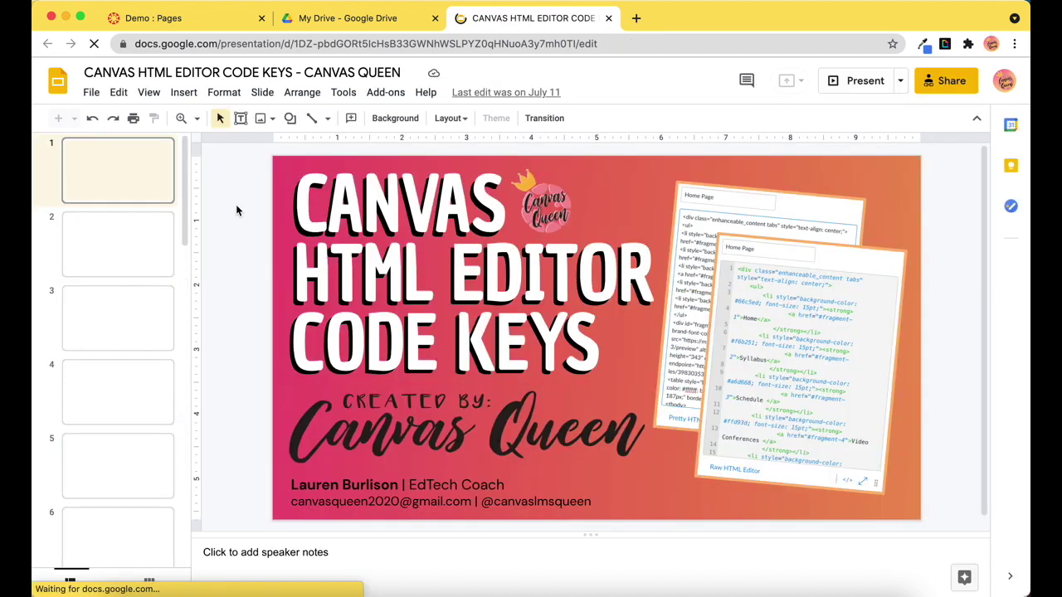
- Copy the presentation's publish-to-the-web embed code, with the medium (960x569) slide size
left_click(93, 92)
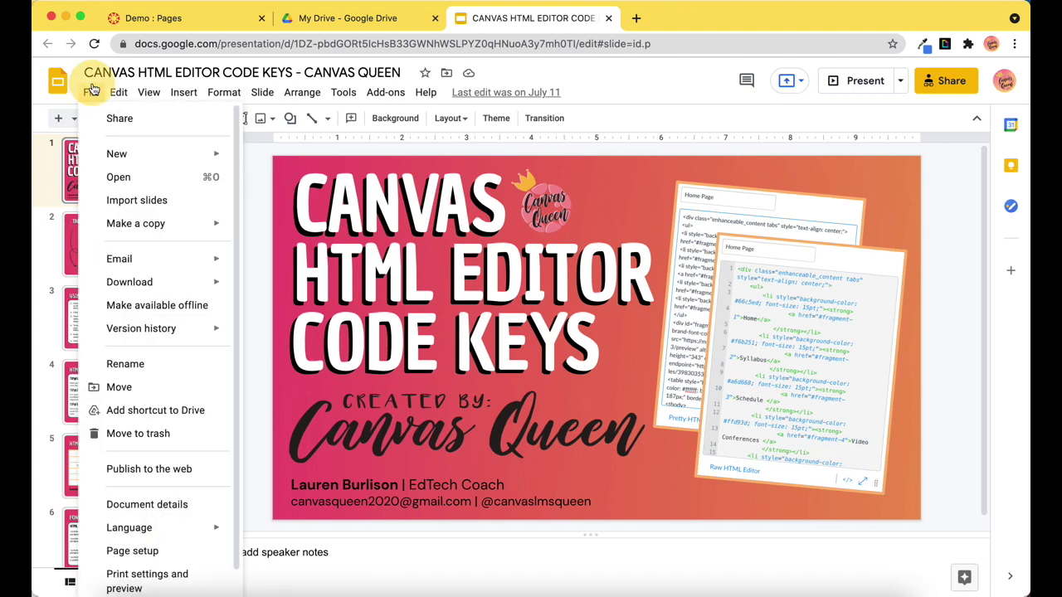
left_click(141, 476)
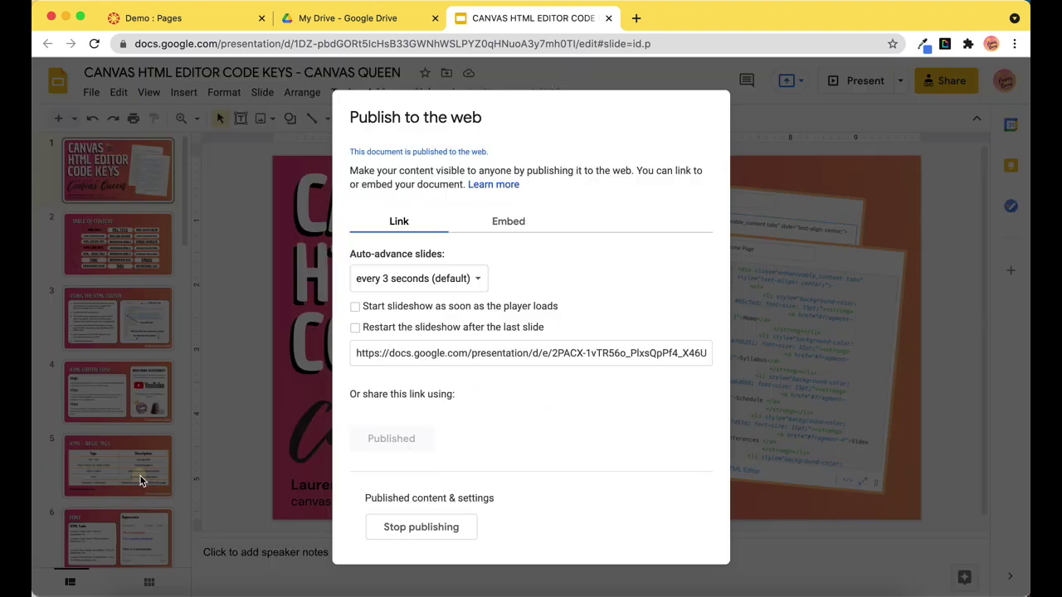
left_click(499, 230)
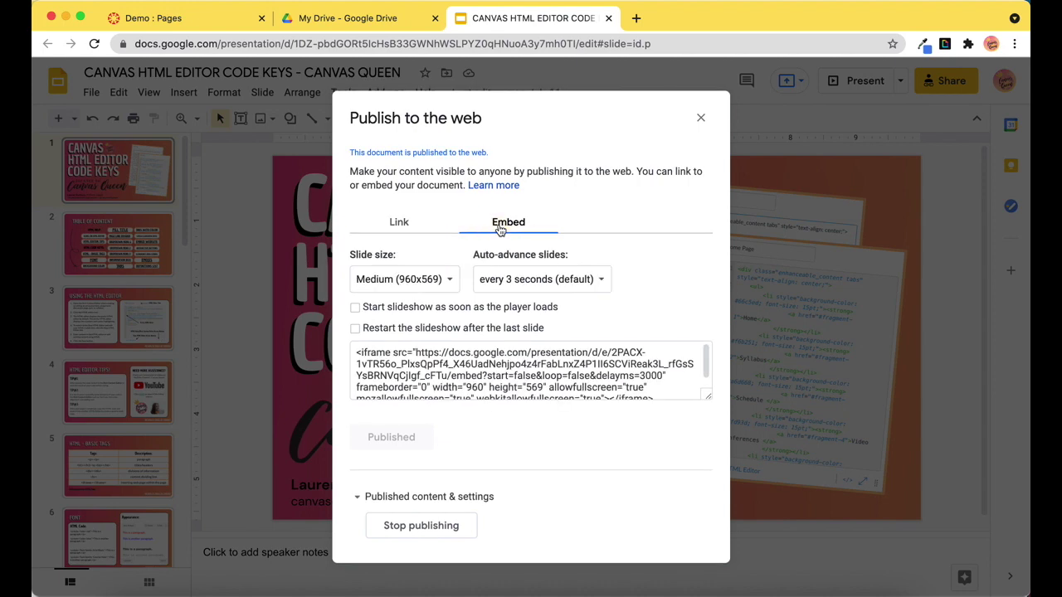
left_click(474, 368)
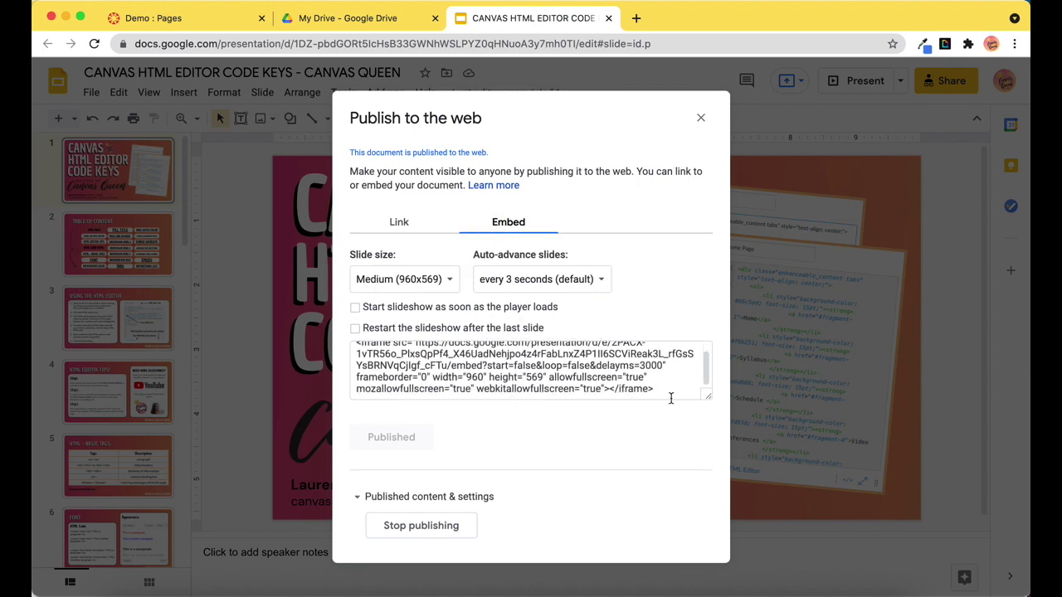
left_click(671, 385)
left_click_drag(671, 379, 562, 386)
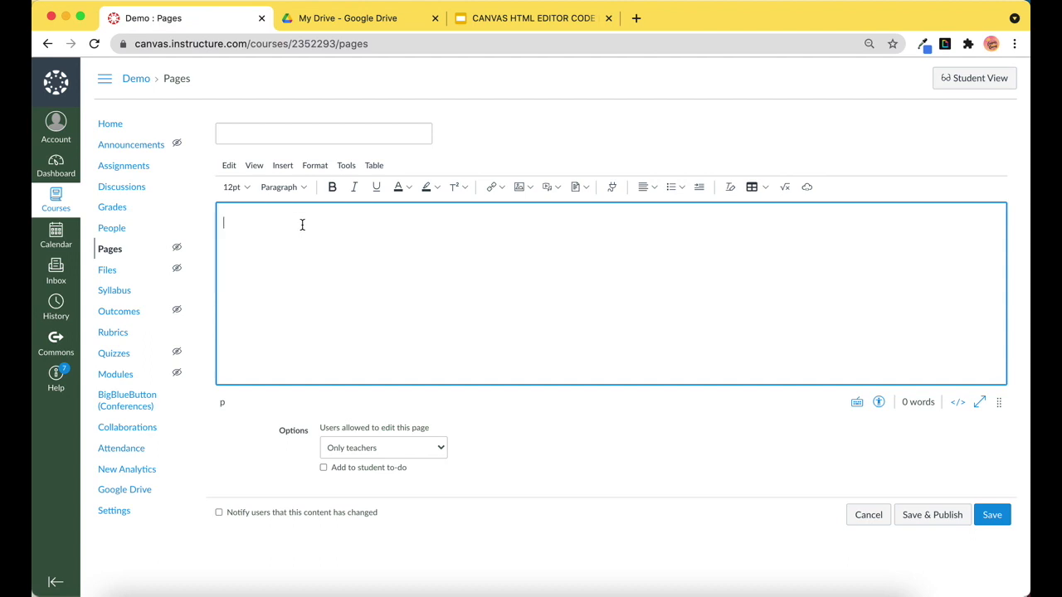
- Switch to the Canvas page, paste the iframe embed code into its raw HTML, and preview the slideshow in the rich content view
left_click(957, 403)
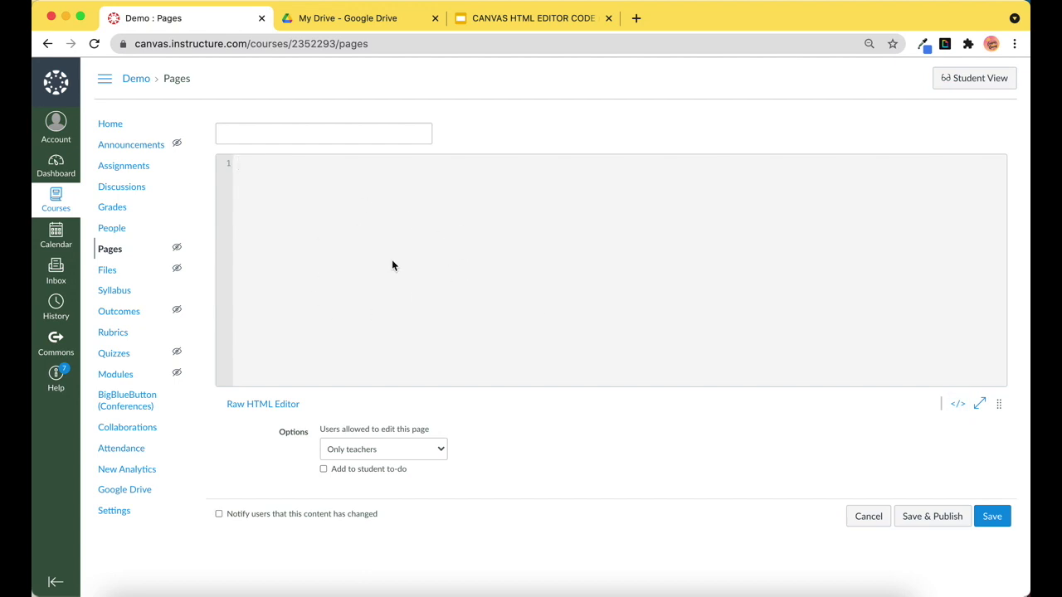
type("<iframe src=\"https://docs.google.com/presentation/d/e/2PACX-1vTR56o_PlxsQpPf4_X46UadNehjpo4z4rFabLnxZ4P1II6SCViReak3L_rfGsSYsBRNVqCjIgf_cFTu/embed?start=false&loop=false&delayms=3000\" frameborder=\"0\" width=\"960\" height=\"569\" allowfullscreen=\"true\" mozallowfullscreen=\"true\" webkitallowfullscreen=\"true\"></iframe>")
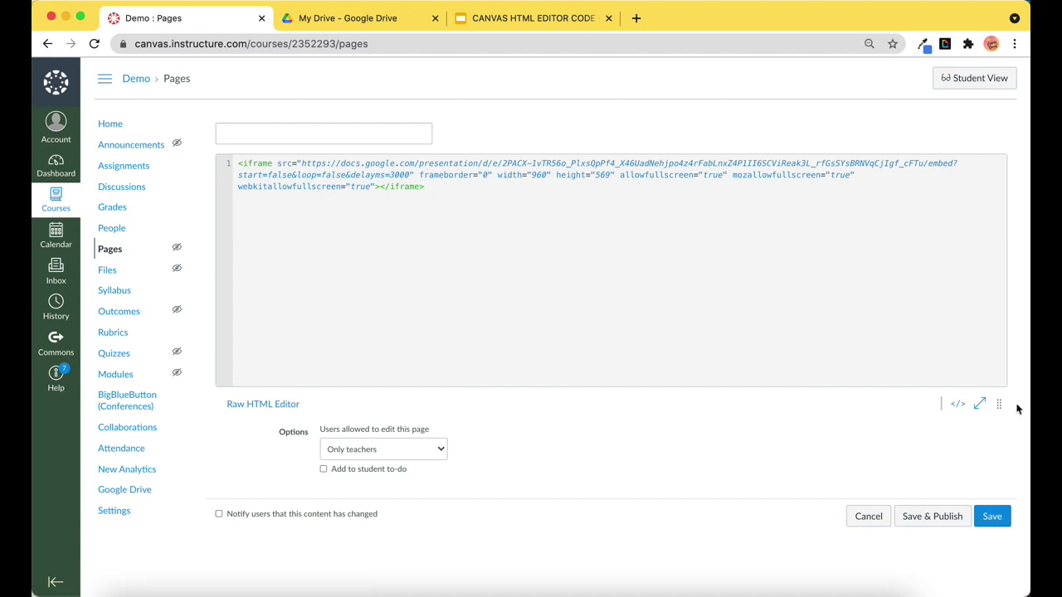
left_click(959, 407)
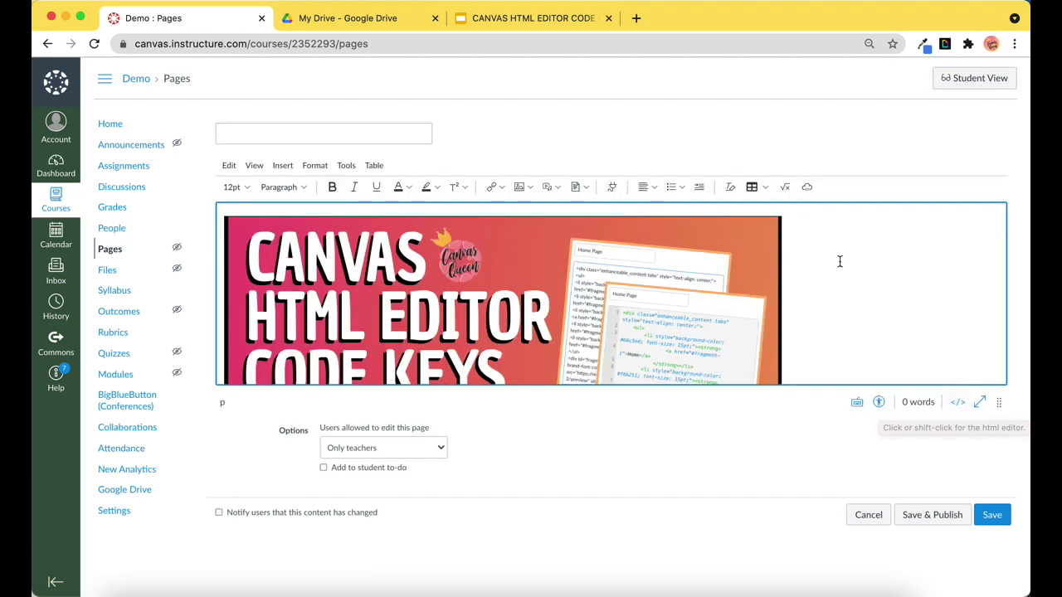
scroll(839, 261, "down", 3)
scroll(839, 261, "down", 1)
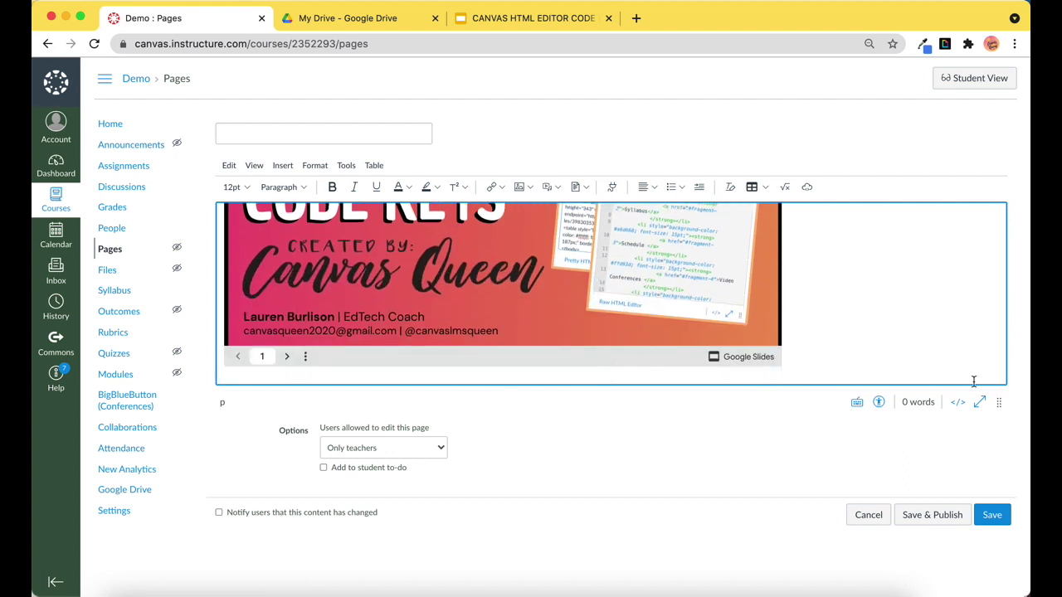
- Examine the iframe's src address in the page's HTML and locate its end, after delayms=3000
left_click(958, 404)
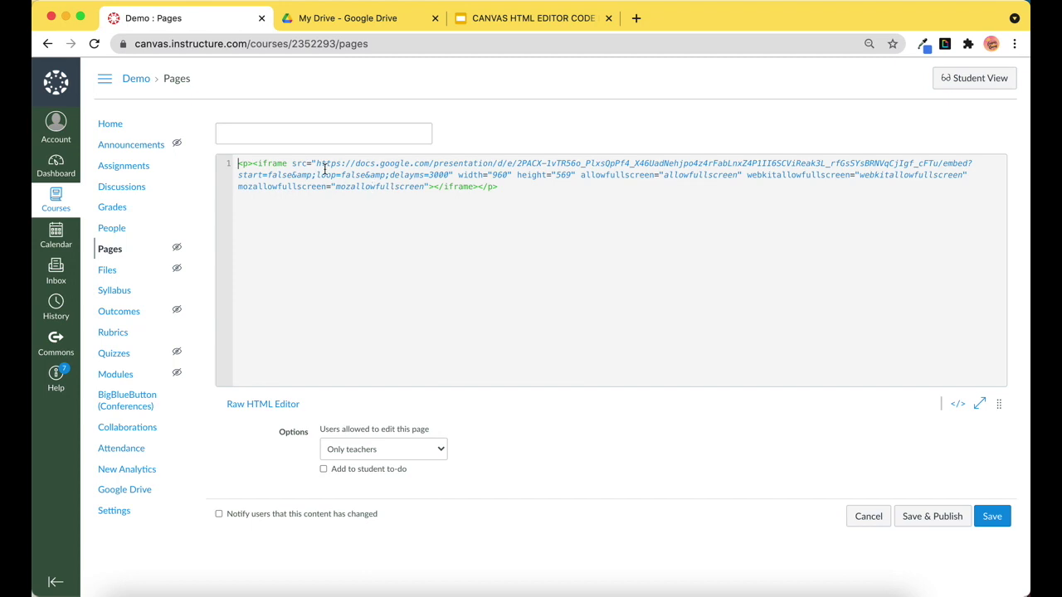
left_click(292, 163)
left_click_drag(292, 163, 448, 175)
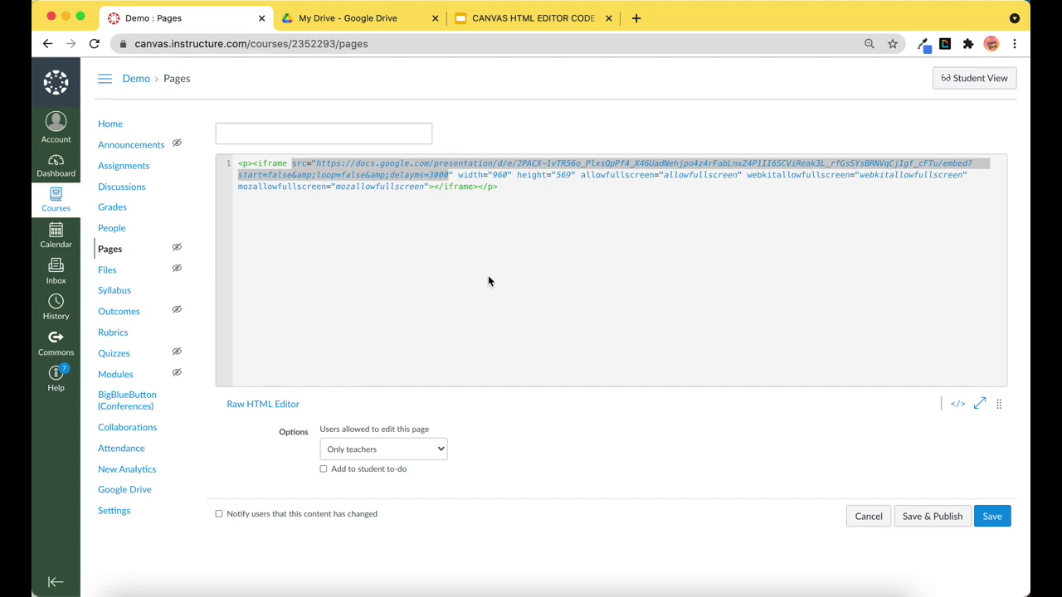
scroll(488, 280, "up", 5)
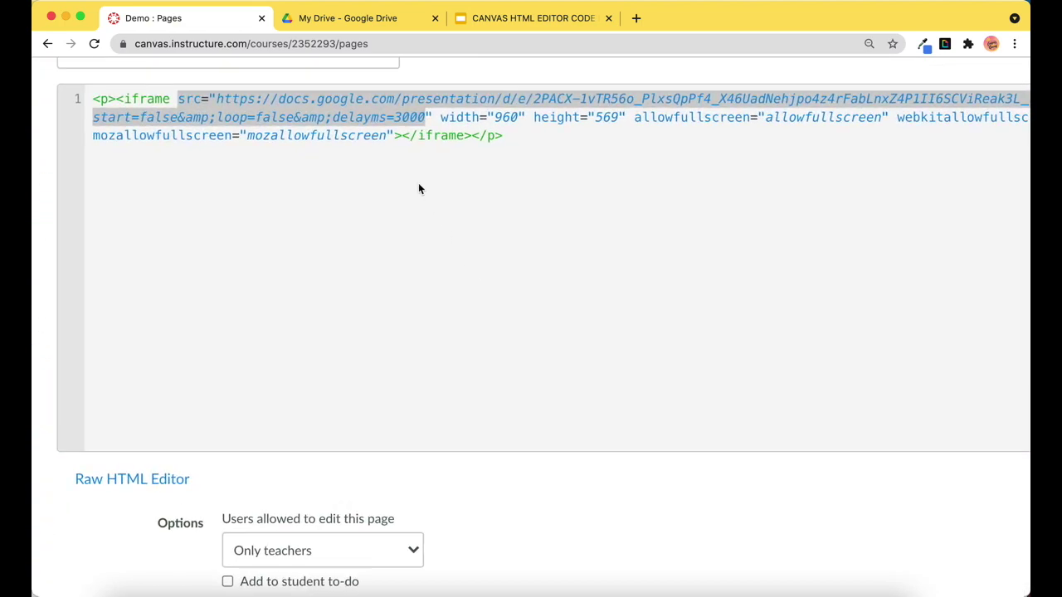
scroll(419, 185, "up", 5)
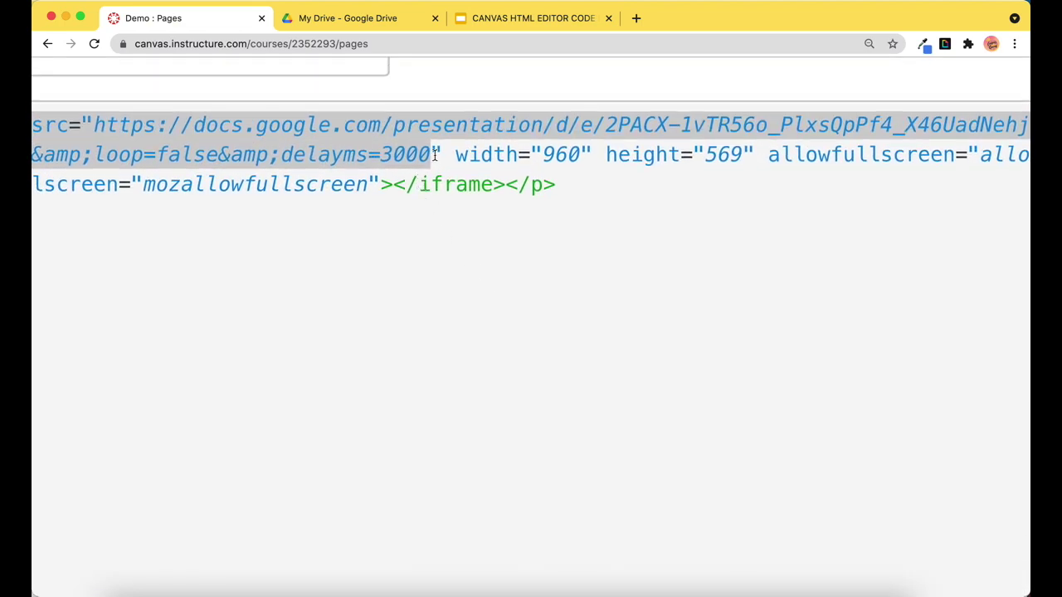
left_click(431, 154)
scroll(450, 199, "down", 1)
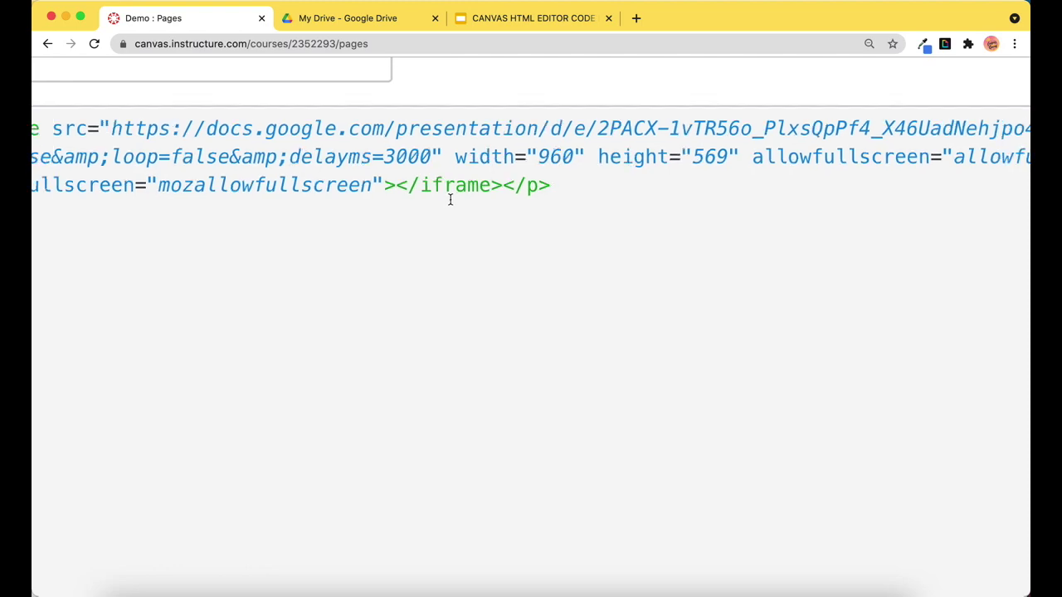
scroll(451, 199, "down", 5)
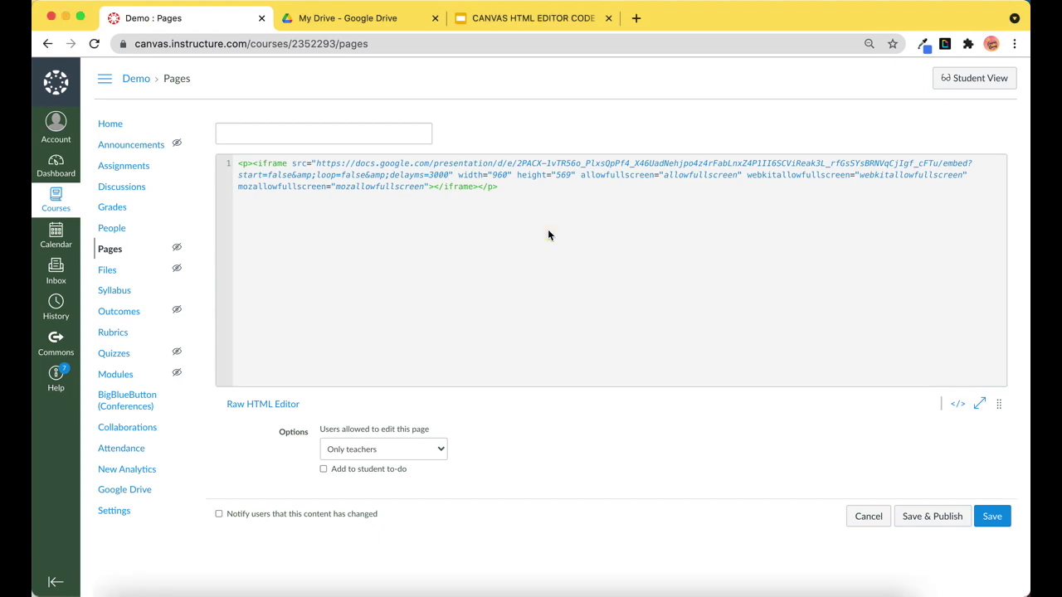
- Copy the highlighted &amp;rm=minimal" snippet from the Google Slideshow Edits slide of the code keys presentation
left_click(506, 23)
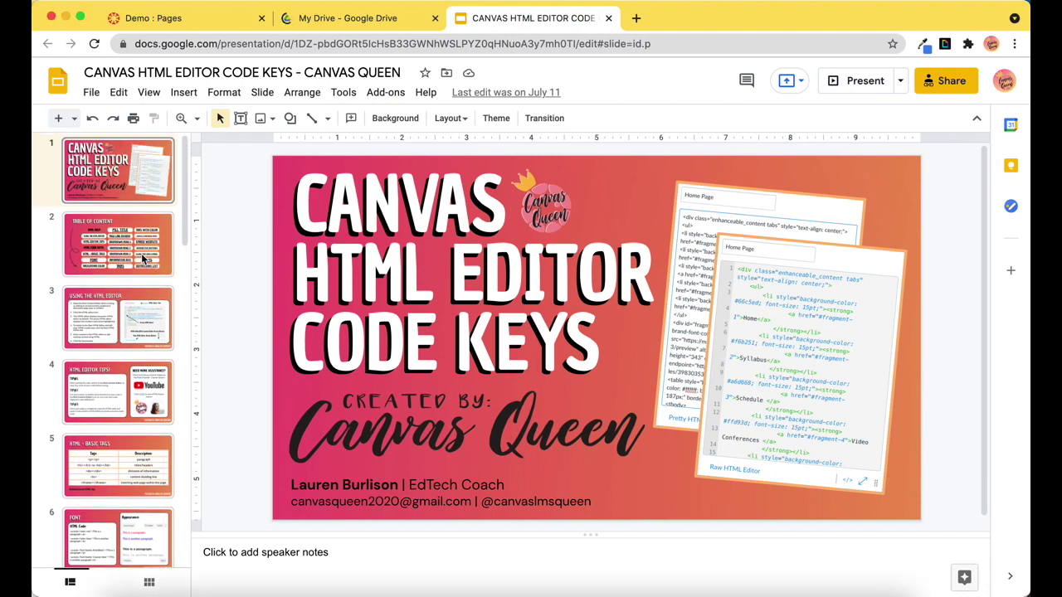
left_click(151, 225)
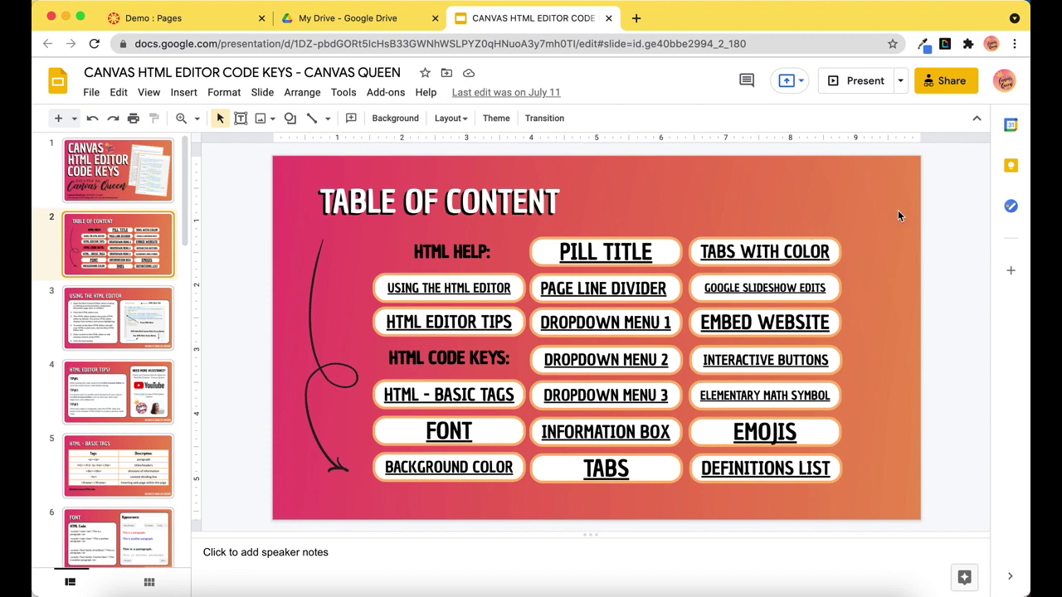
left_click(785, 288)
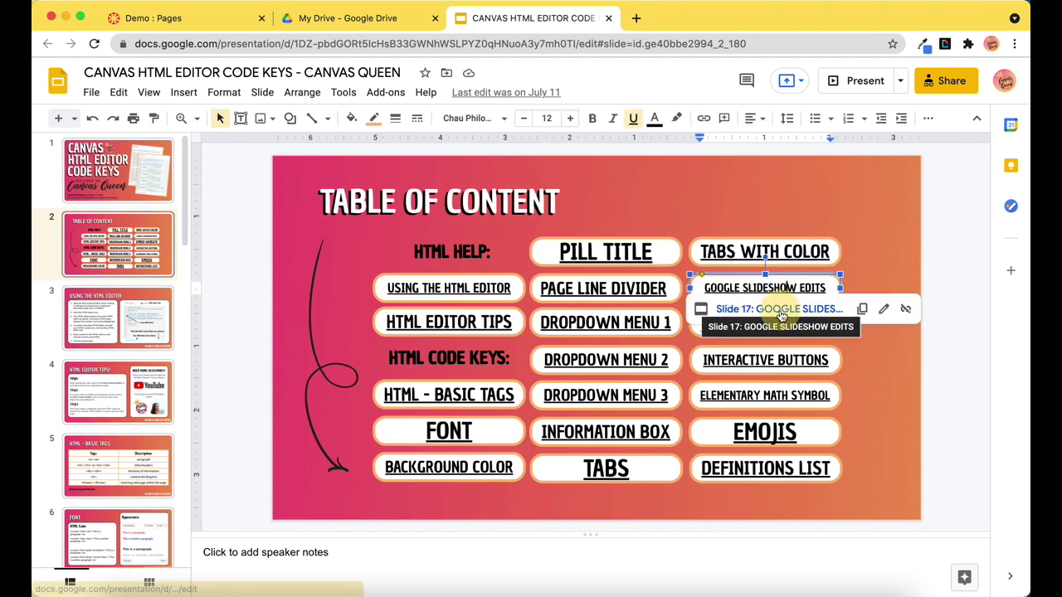
left_click(781, 309)
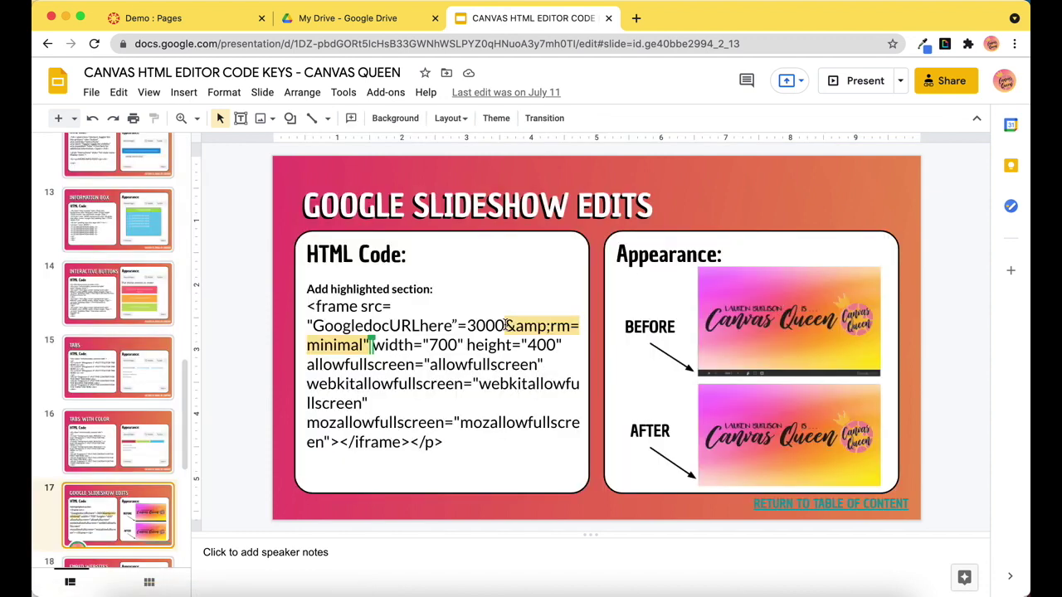
left_click_drag(365, 349, 370, 347)
key("ctrl+c")
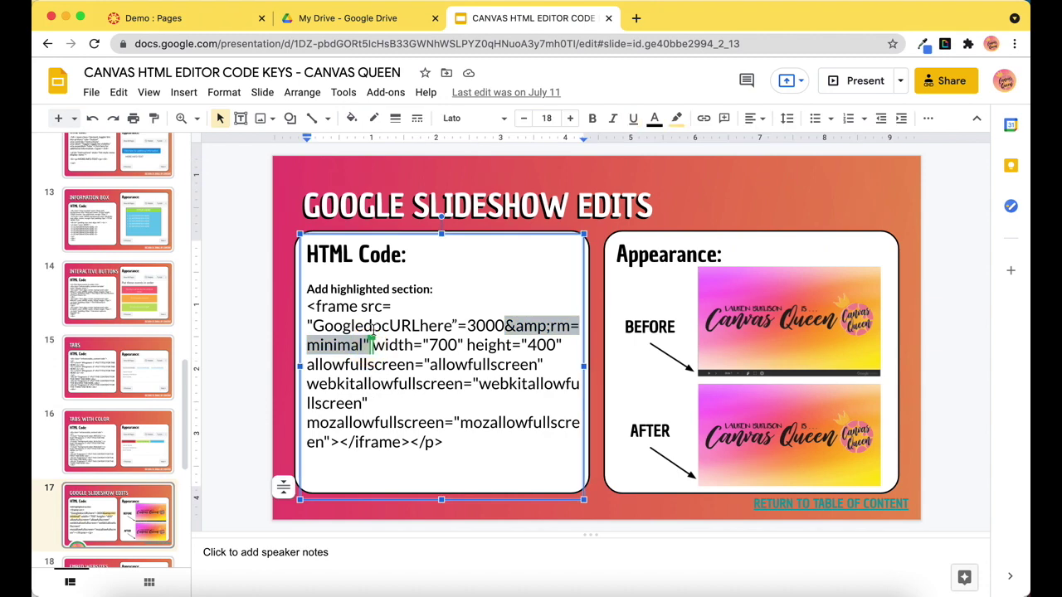
- Add &amp;rm=minimal after delayms=3000 in the Canvas page's iframe address without a duplicate quotation mark, and preview the slideshow
left_click(207, 18)
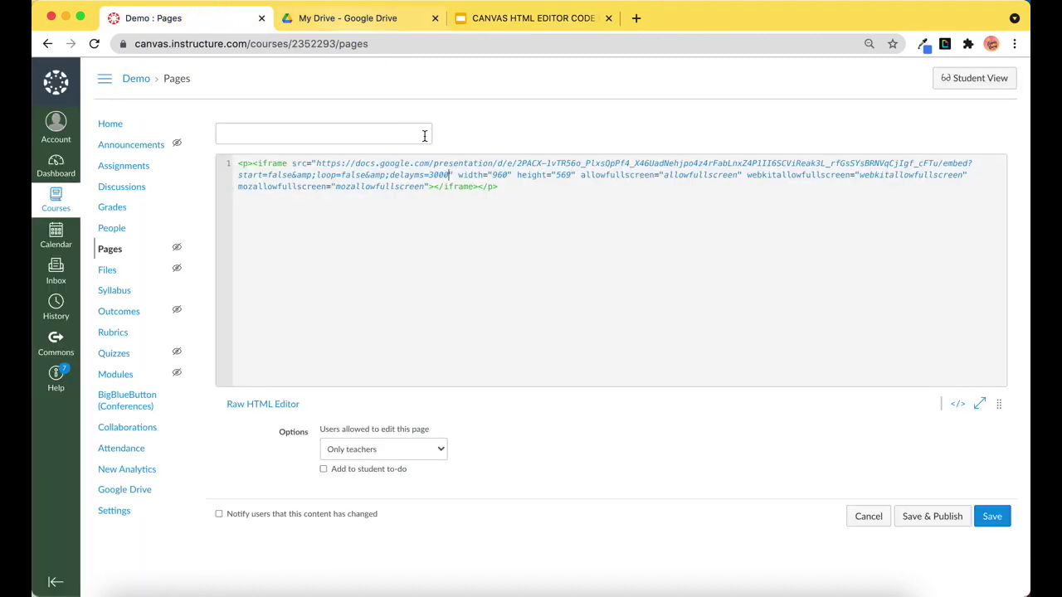
left_click(448, 175)
key("ctrl+v")
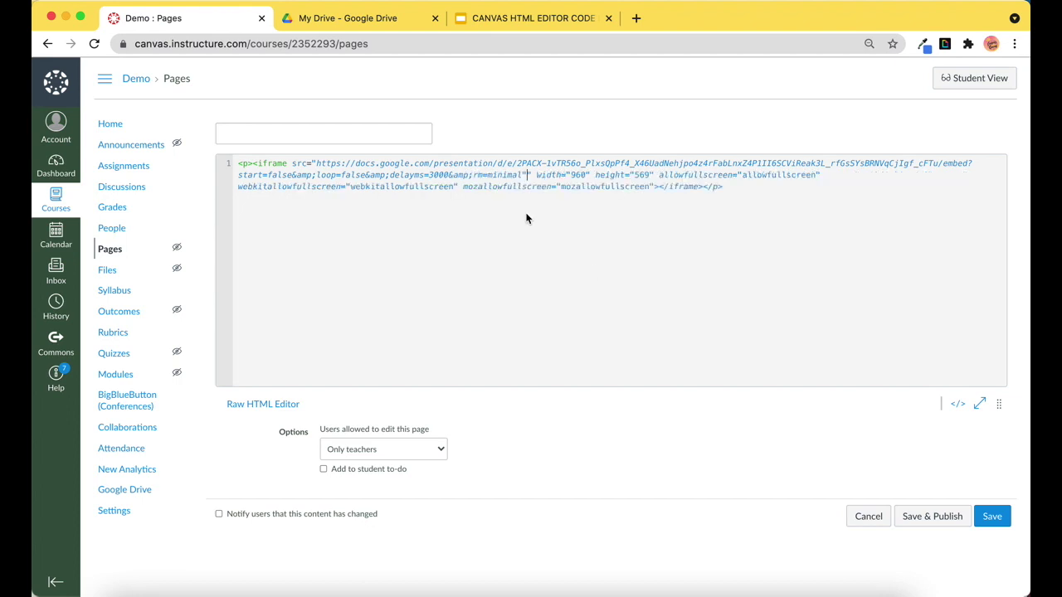
key("BackSpace")
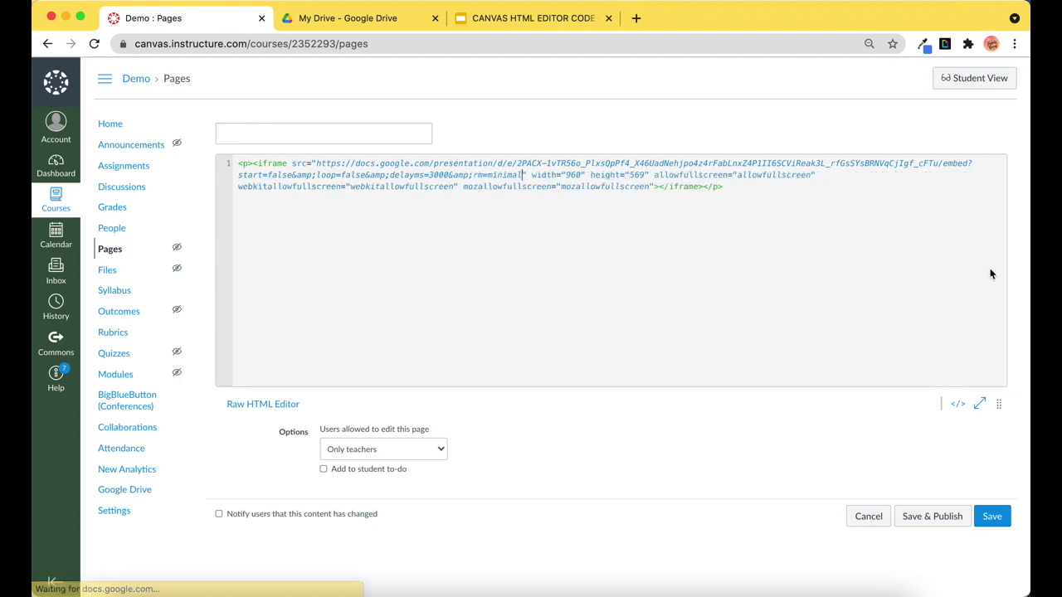
left_click(961, 403)
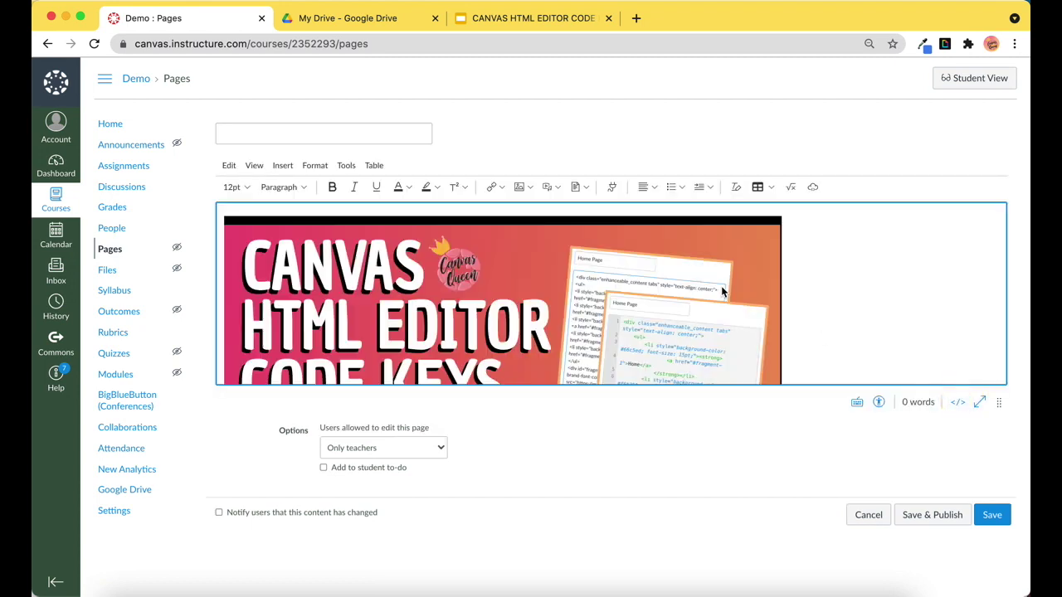
scroll(721, 285, "down", 2)
scroll(721, 285, "down", 3)
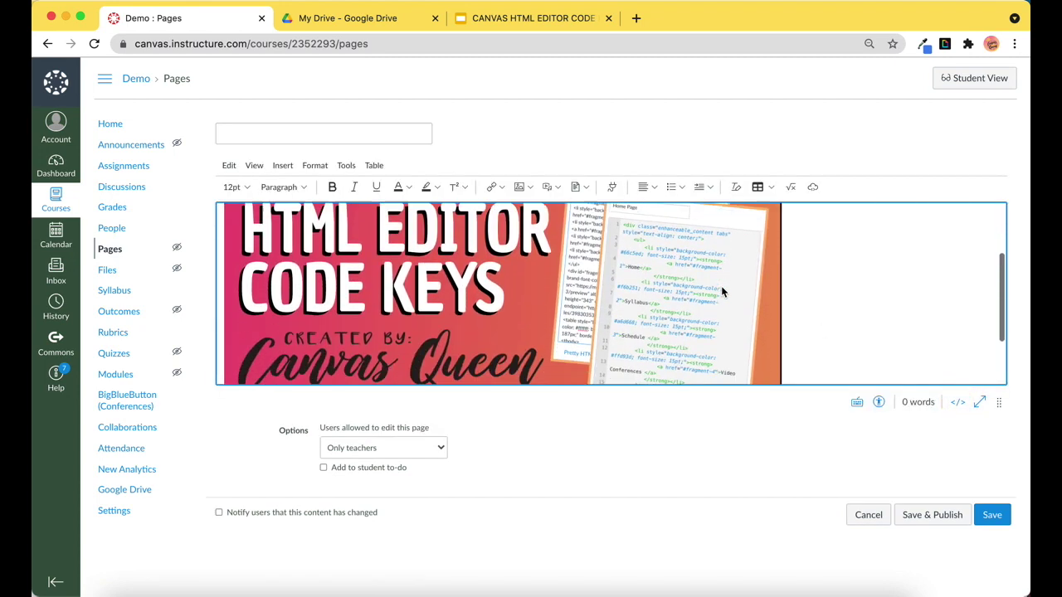
- Enlarge the editor's content area downward until it fits the embedded slideshow
left_click(999, 414)
left_click_drag(999, 403, 992, 550)
scroll(761, 455, "up", 1)
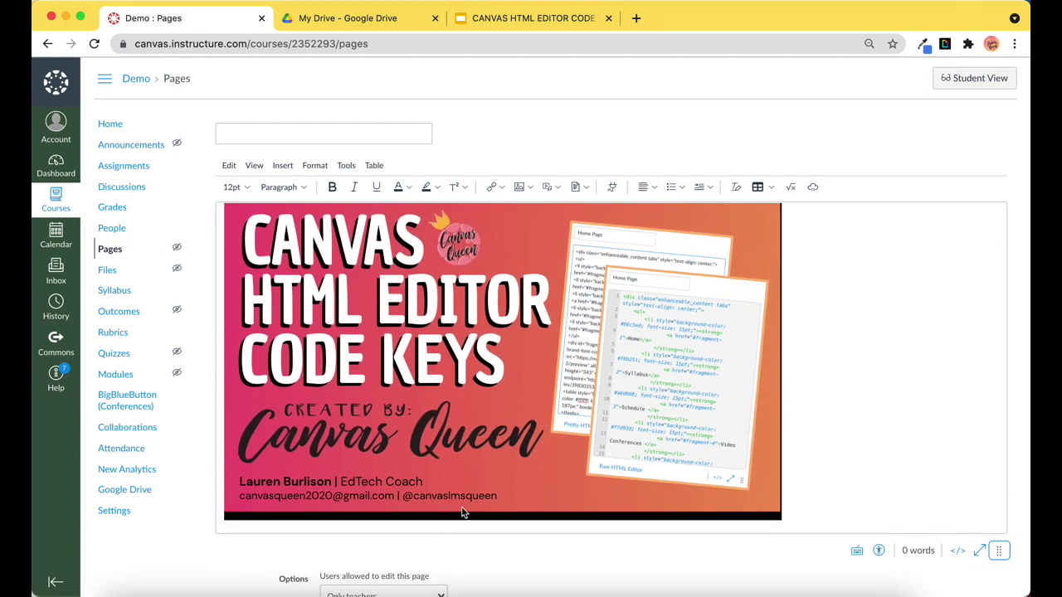
scroll(906, 451, "up", 1)
scroll(907, 451, "down", 1)
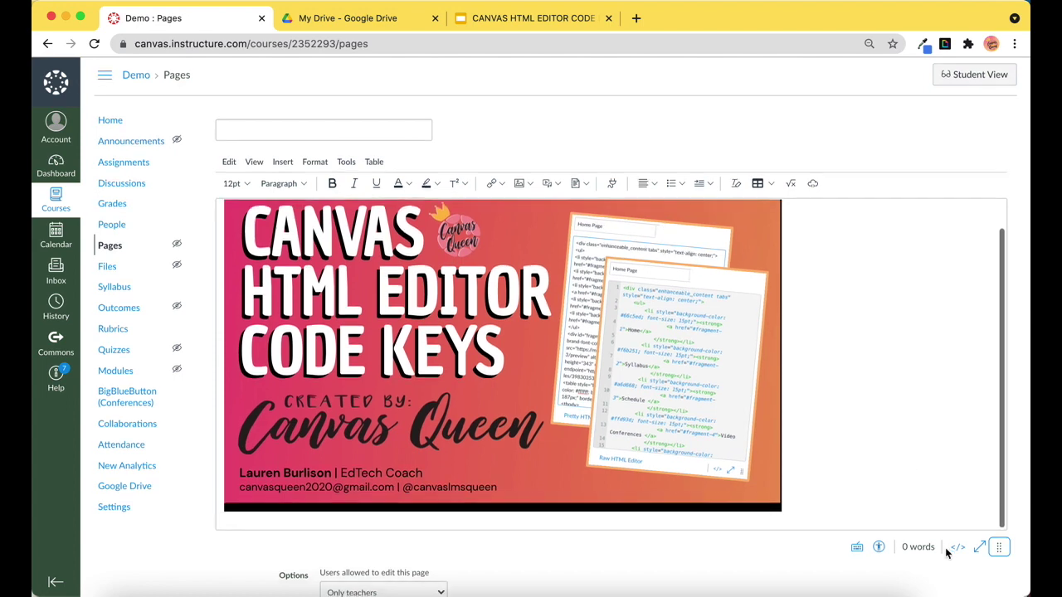
- Title the page "Canvas HTML" and save it
scroll(948, 550, "down", 2)
left_click(988, 564)
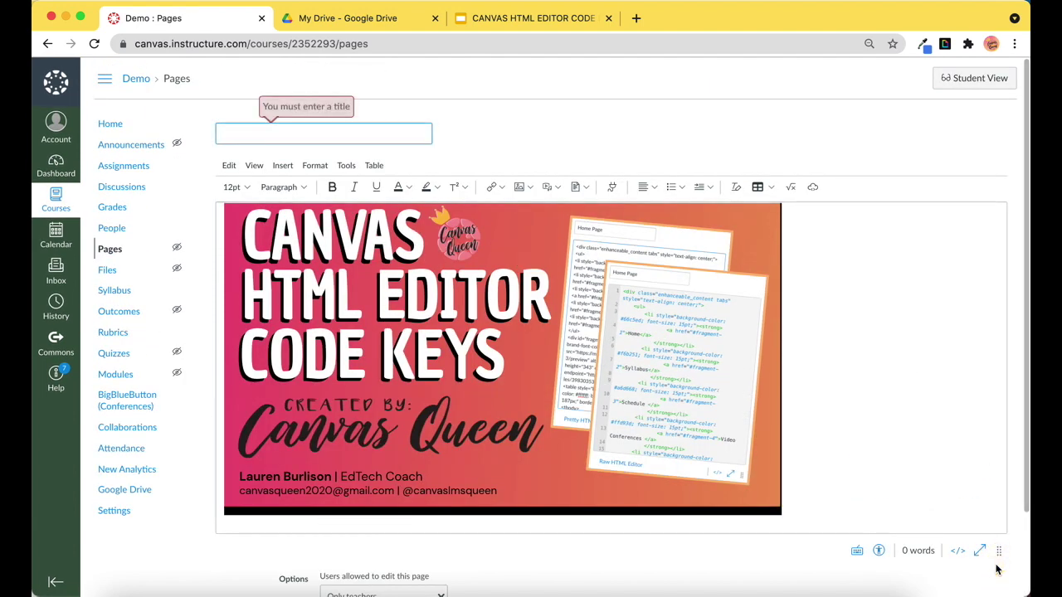
type("Can")
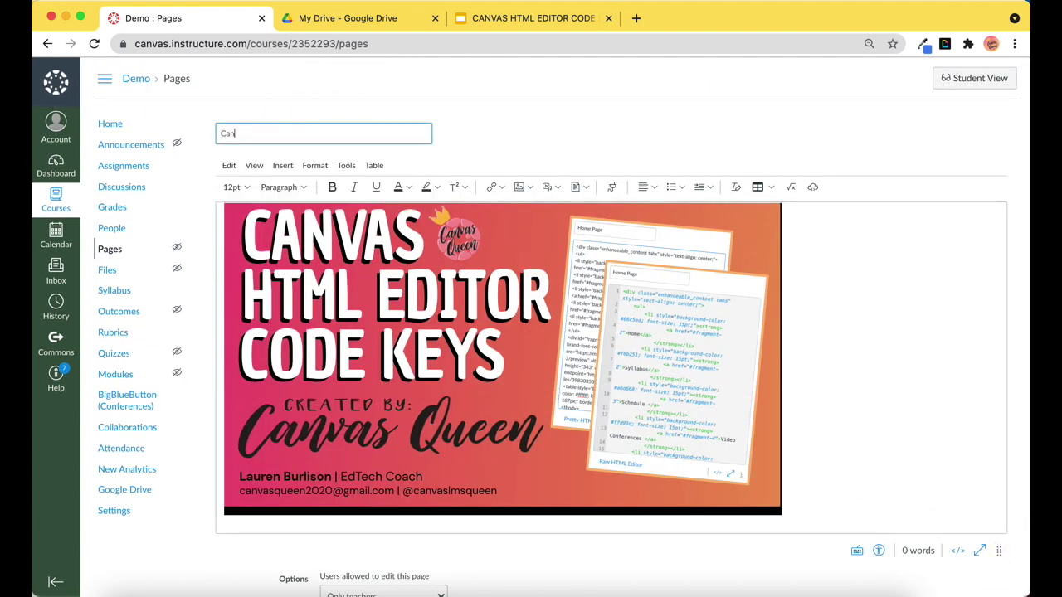
type("vas HTML")
scroll(982, 578, "down", 2)
left_click(986, 570)
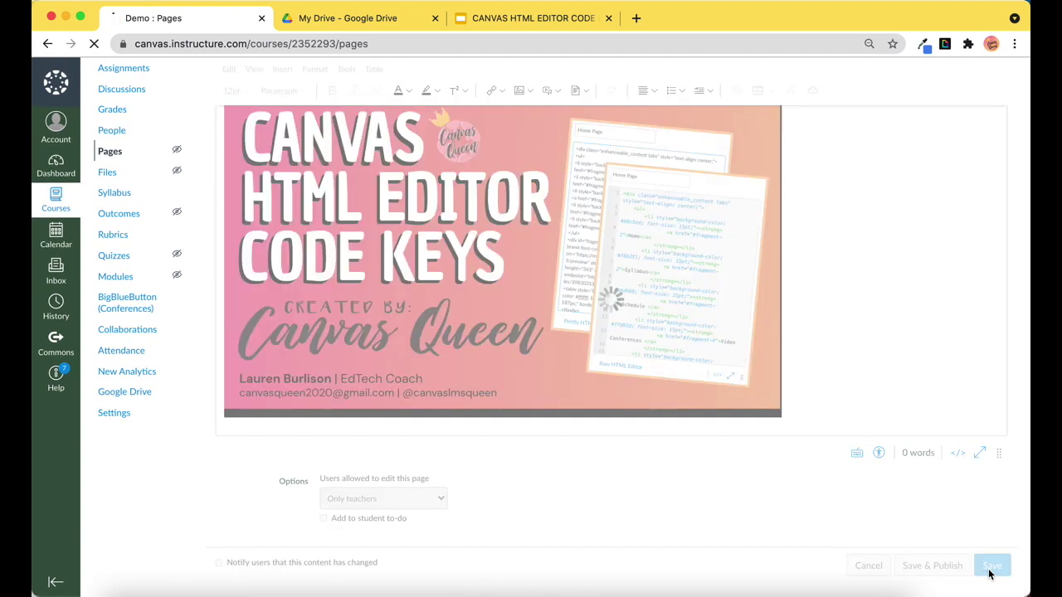